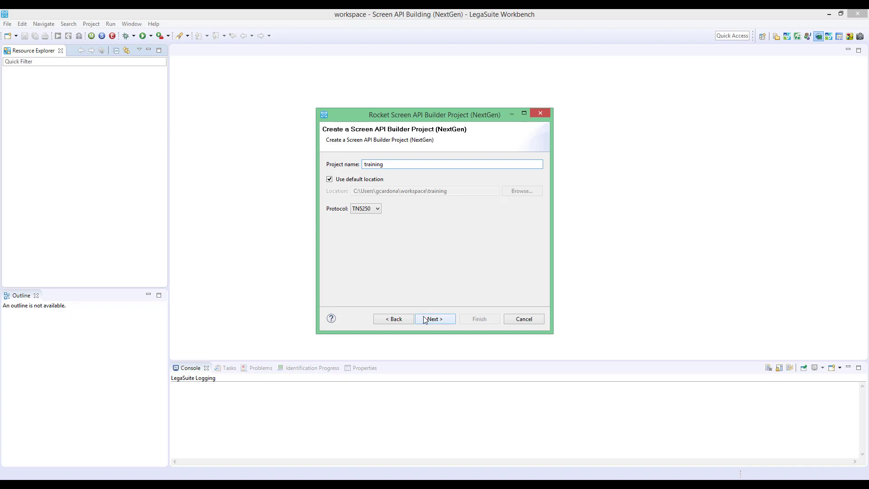
# Step: Finish creating the TN5250 project training with host name lsdev72a
pyautogui.click(425, 319)
pyautogui.write('l')
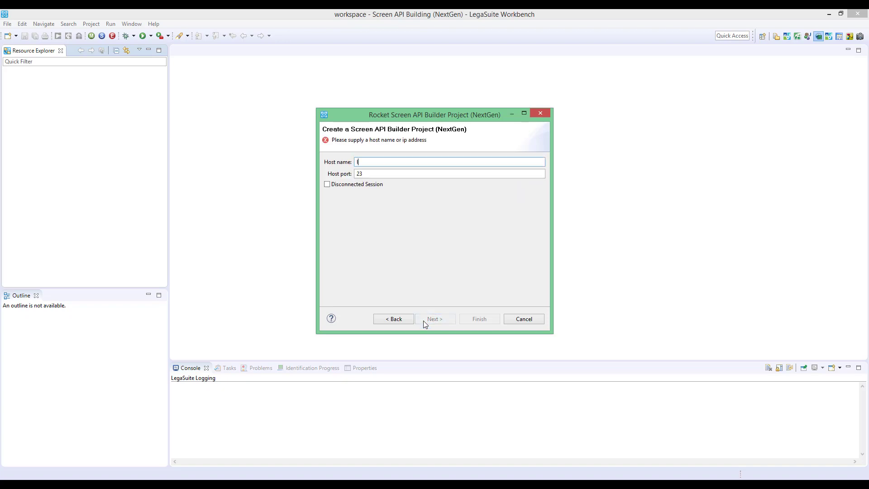
pyautogui.write('sdev7')
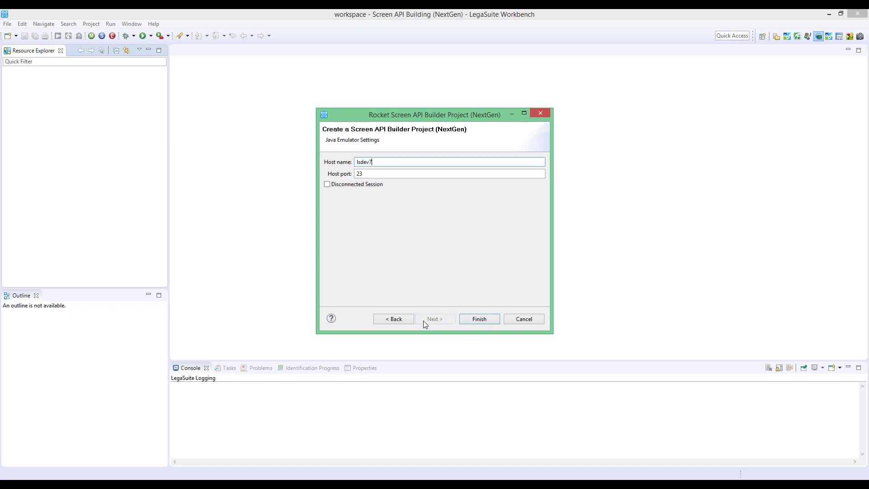
pyautogui.write('2a')
pyautogui.click(471, 320)
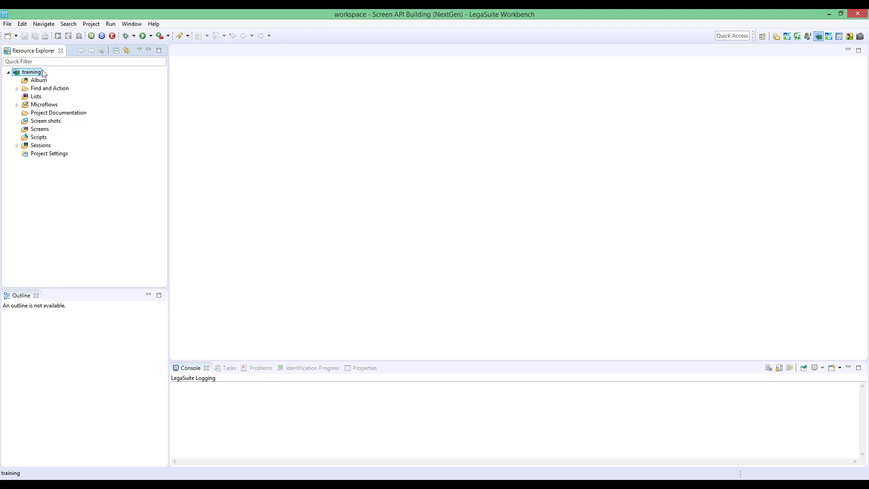
# Step: Create a single stage microflow named training in the project's Single Stages folder
pyautogui.click(102, 35)
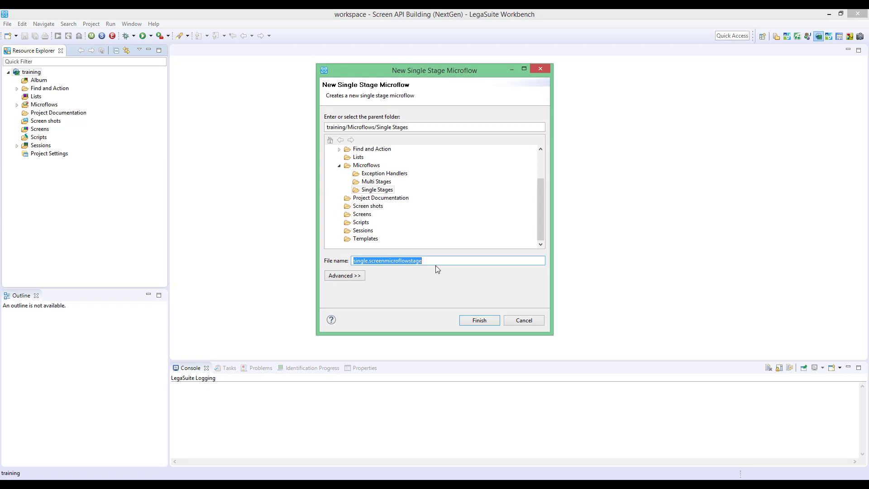
pyautogui.write('training')
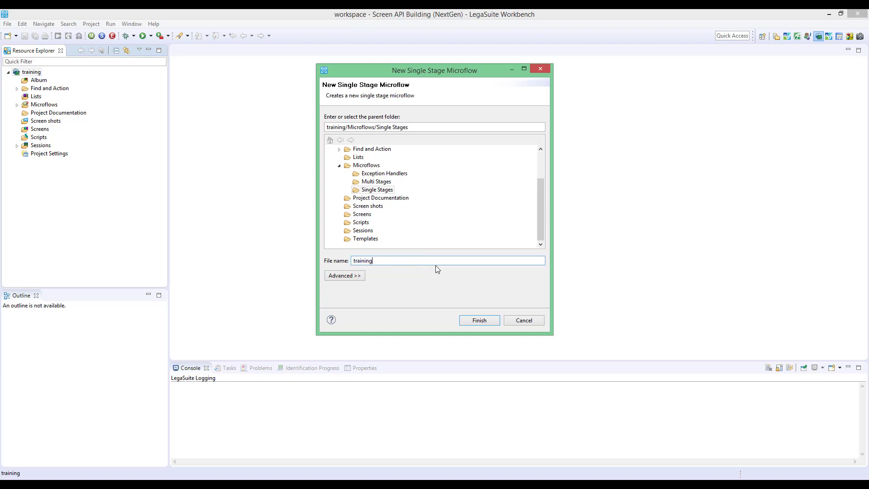
pyautogui.press('Return')
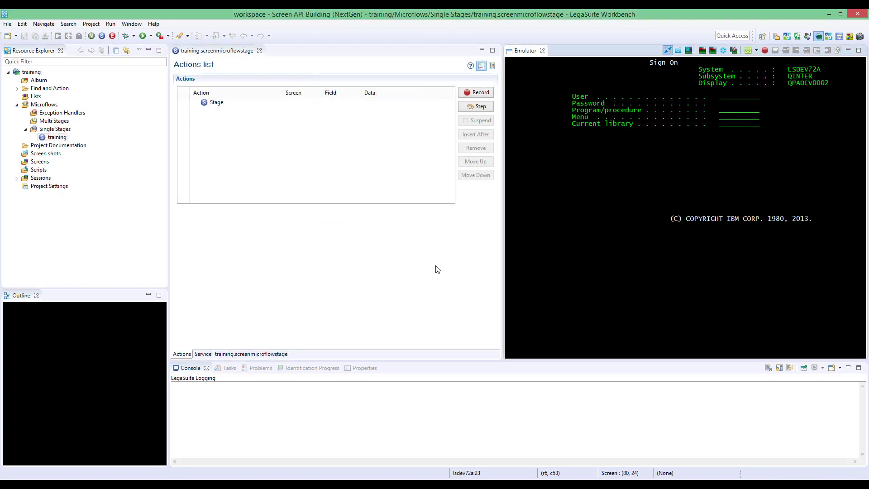
# Step: Start recording the microflow's Stage and have screen names always generated automatically
pyautogui.click(313, 102)
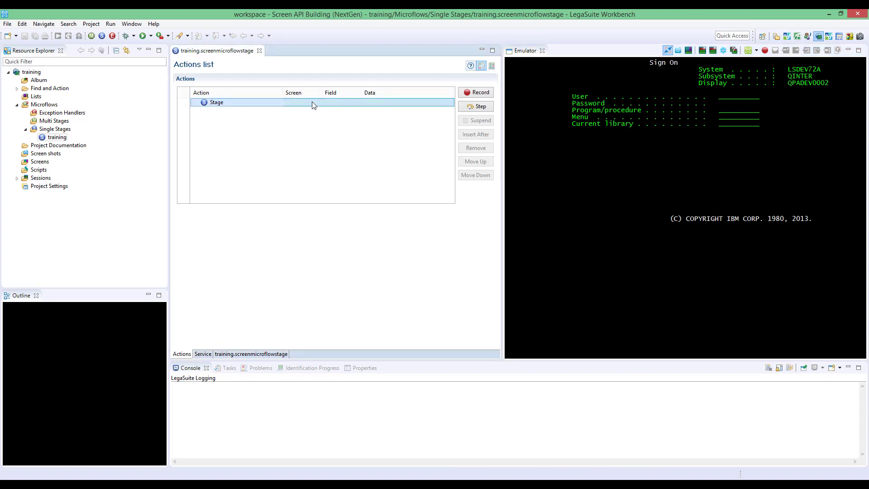
pyautogui.click(479, 94)
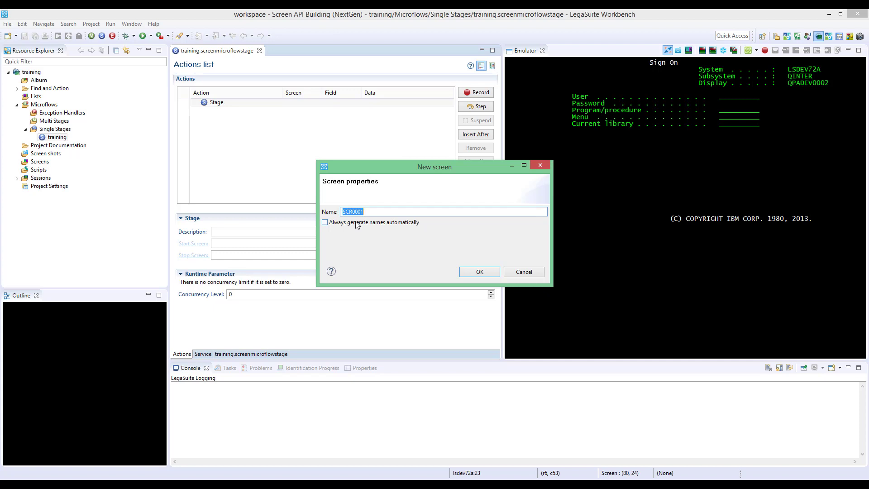
pyautogui.click(325, 222)
pyautogui.click(480, 271)
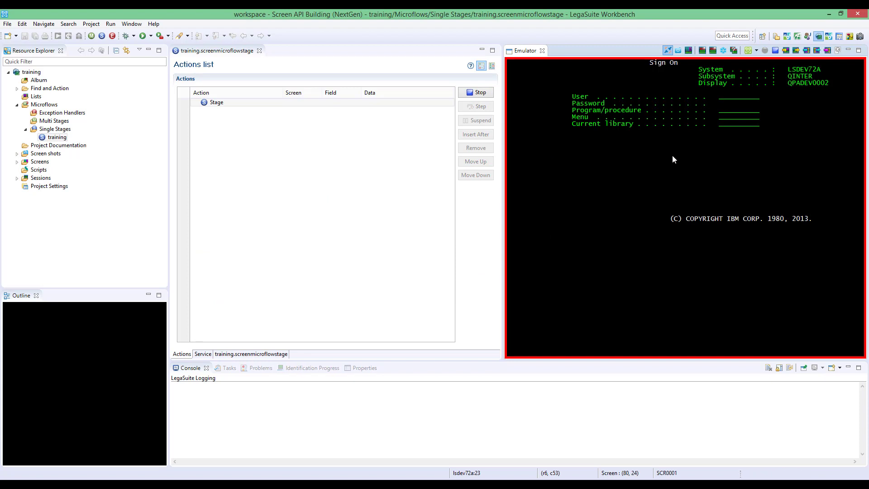
# Step: Sign on to the host as DEMO, entering the account password
pyautogui.write('DEMO')
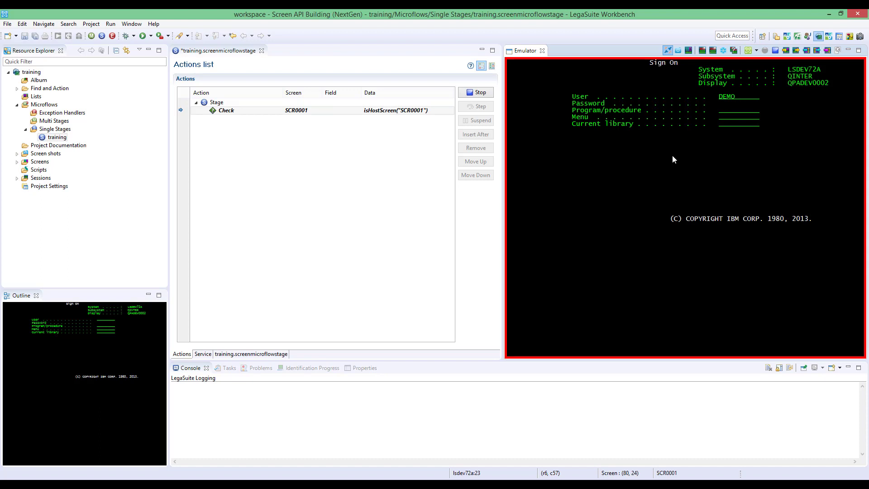
pyautogui.press('Down')
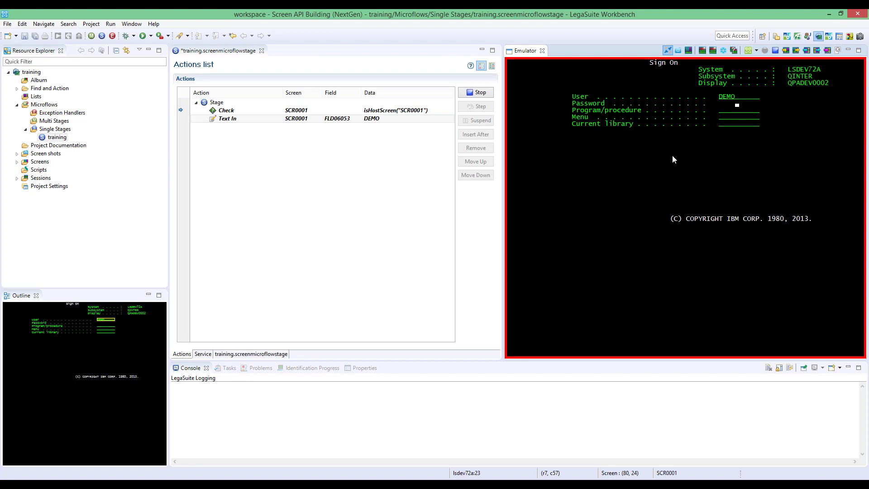
pyautogui.press('Return')
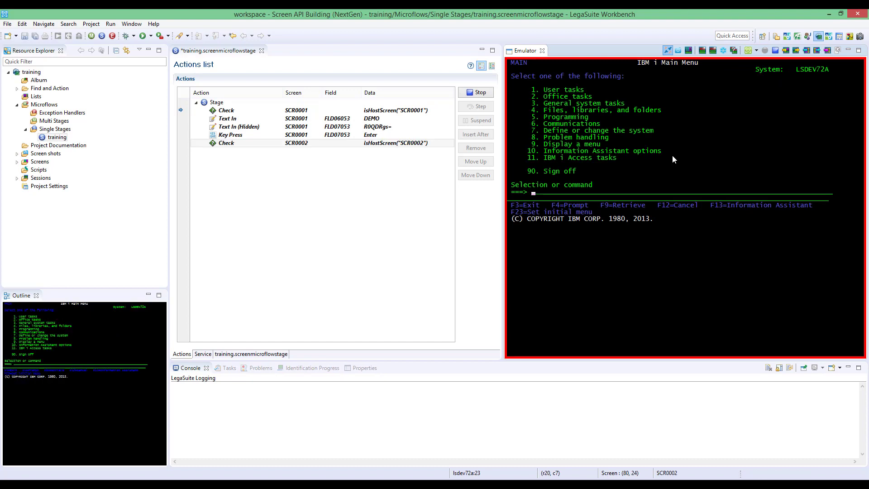
# Step: Run the wrkusrprf command from the main menu and fill in a sample user profile
pyautogui.write('wrkusrprf')
pyautogui.press('Return')
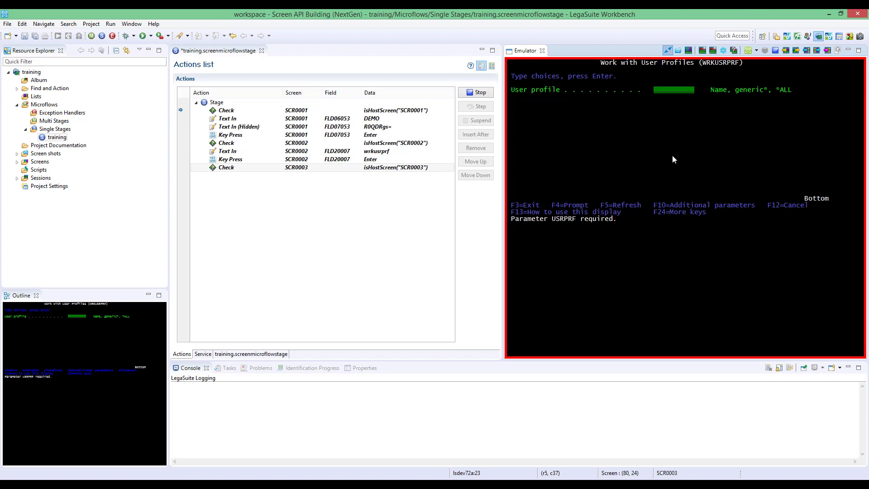
pyautogui.write('jo')
pyautogui.write('oe')
# Step: Map the User profile field to an input variable username with the sample profile as temporary value, and submit the host screen
pyautogui.click(786, 52)
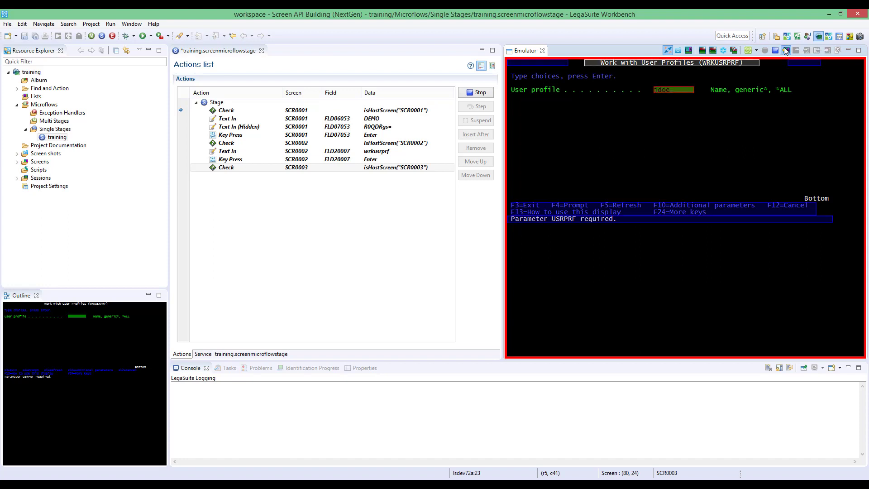
pyautogui.click(685, 92)
pyautogui.click(786, 52)
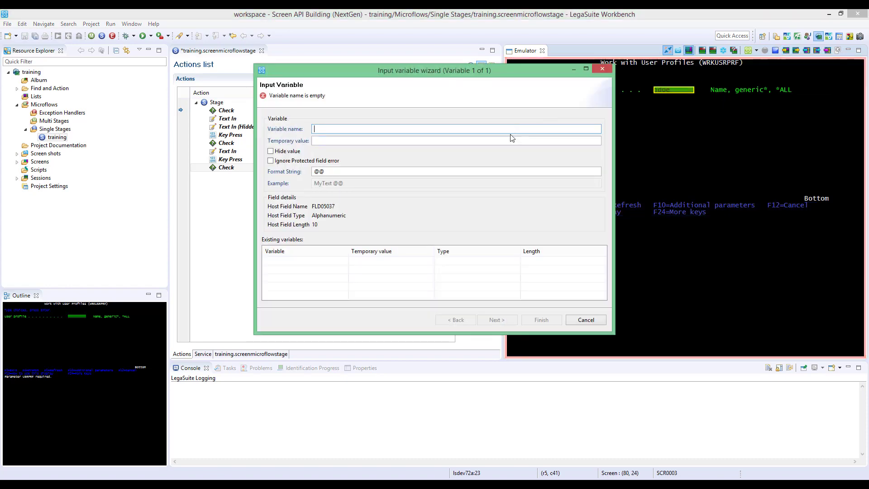
pyautogui.write('username')
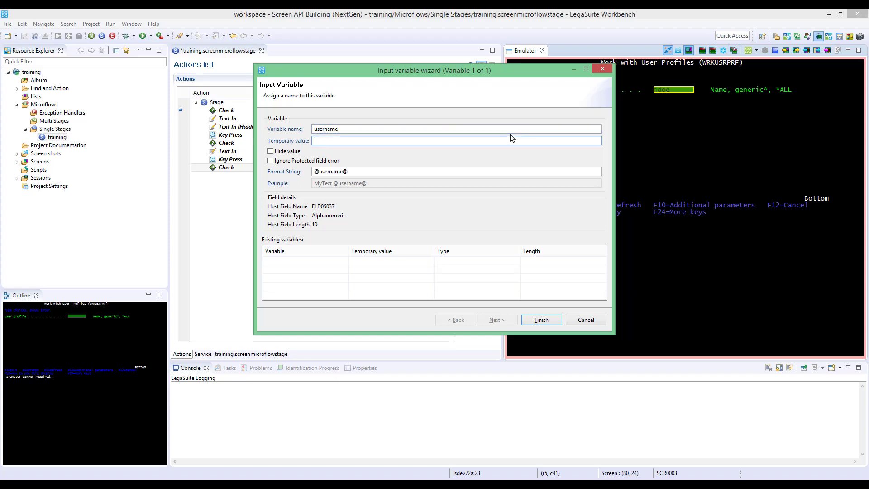
pyautogui.write('jdoe')
pyautogui.click(537, 320)
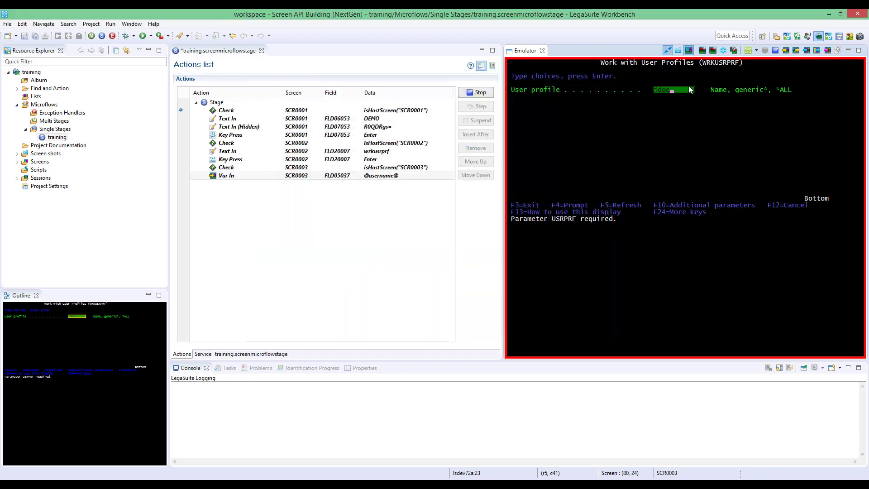
pyautogui.press('Return')
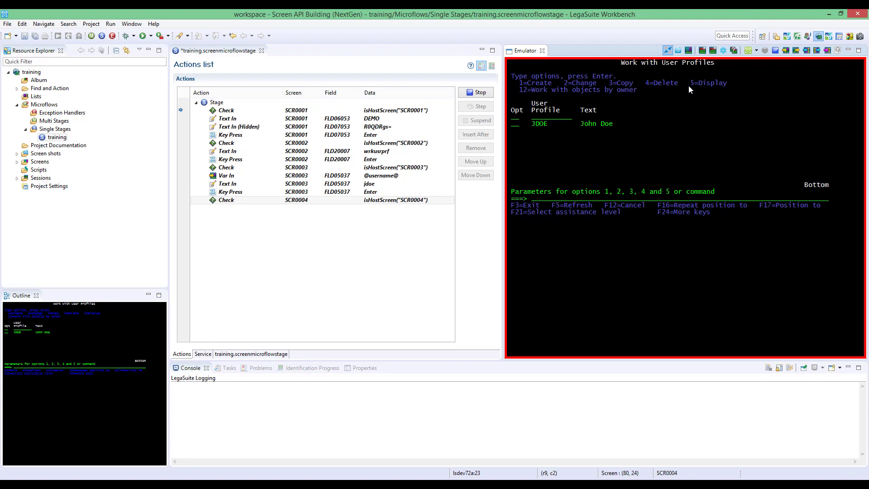
# Step: Open the SCR0004 screen definition for editing and show its visual field layout
pyautogui.click(796, 50)
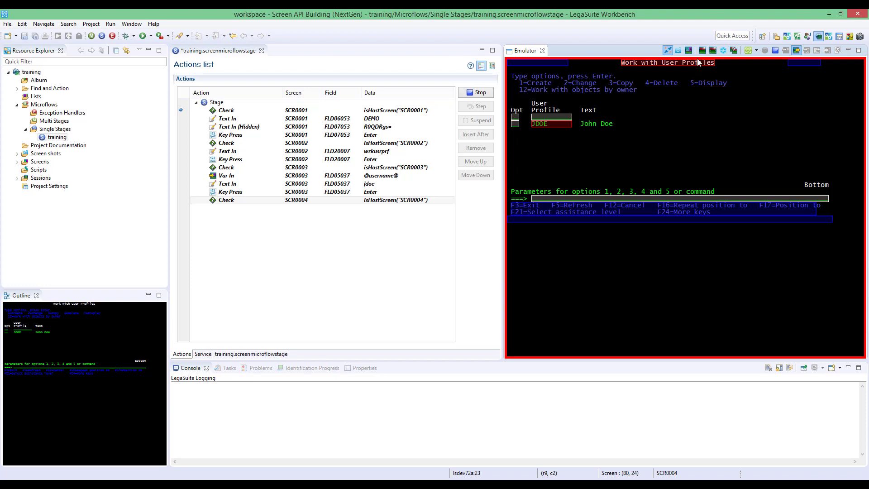
pyautogui.click(734, 50)
pyautogui.click(419, 162)
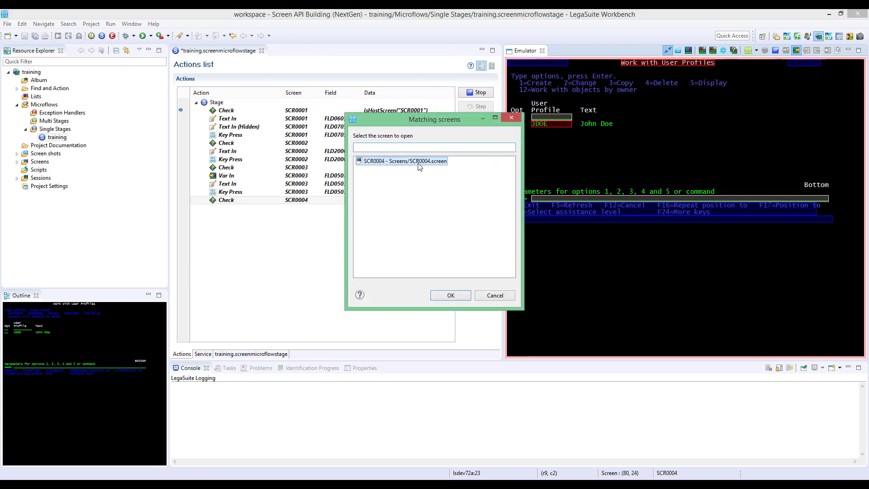
pyautogui.click(438, 296)
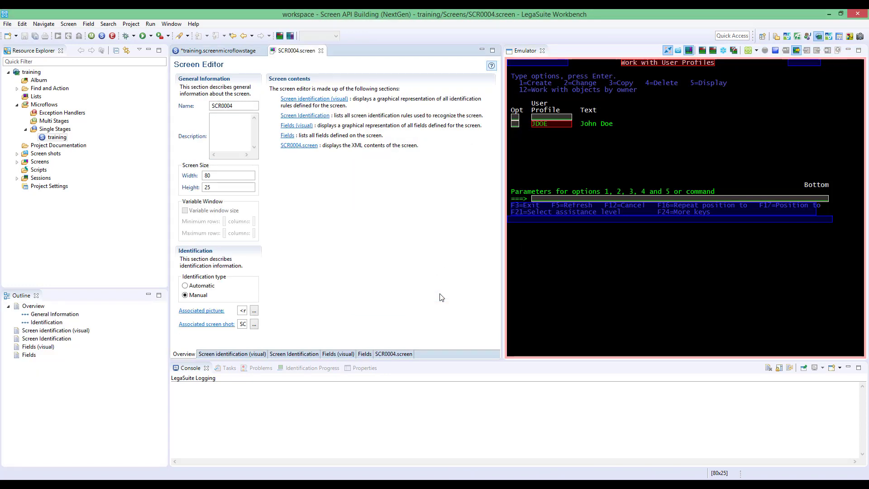
pyautogui.click(338, 353)
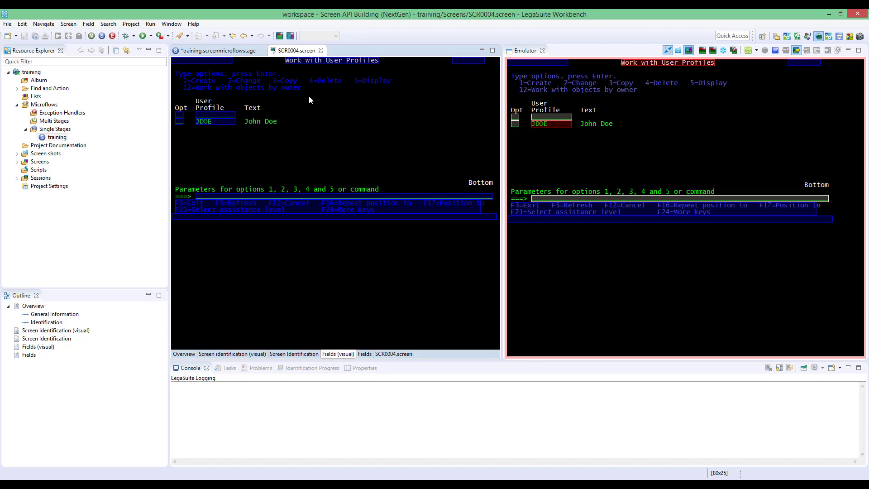
# Step: Add a field named FULLNAME over the profile's Text entry, save the SCR0004 definition and close it
pyautogui.click(287, 37)
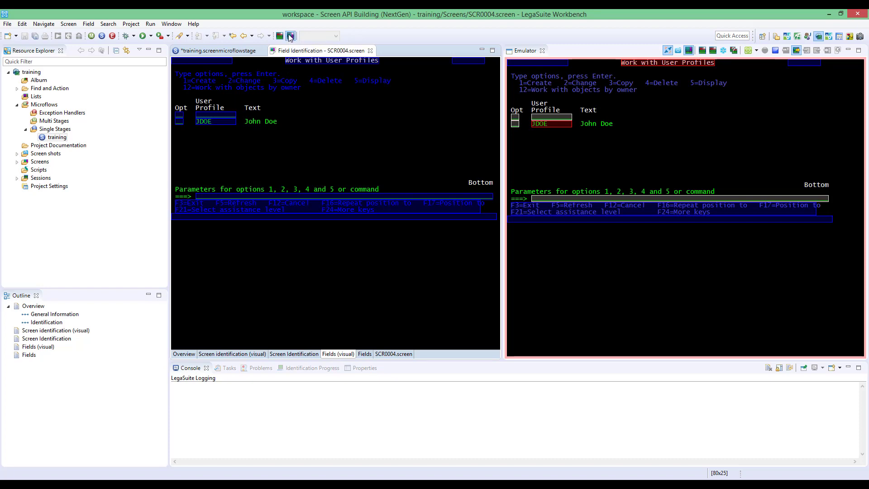
pyautogui.doubleClick(257, 119)
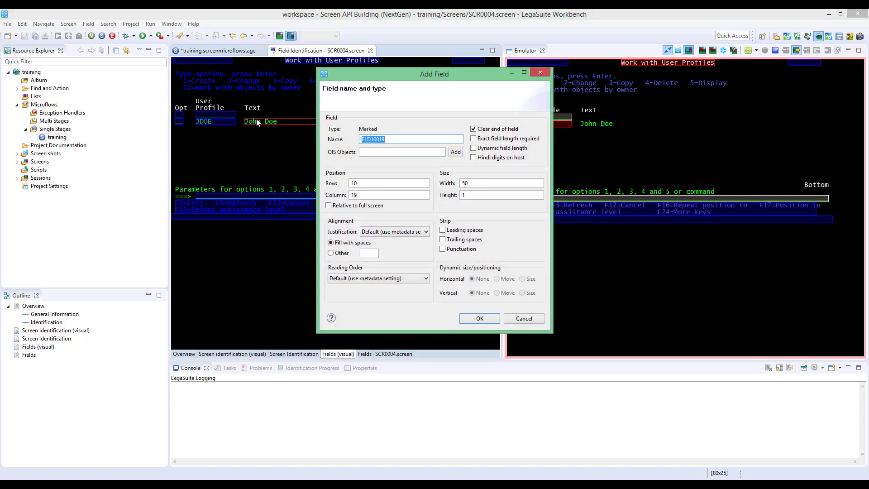
pyautogui.write('FULLNAME')
pyautogui.click(468, 319)
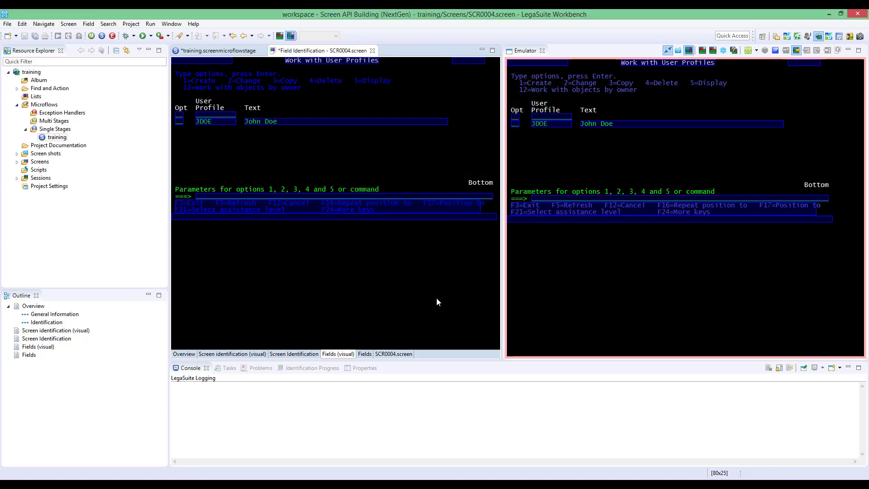
pyautogui.hotkey('ctrl', 's')
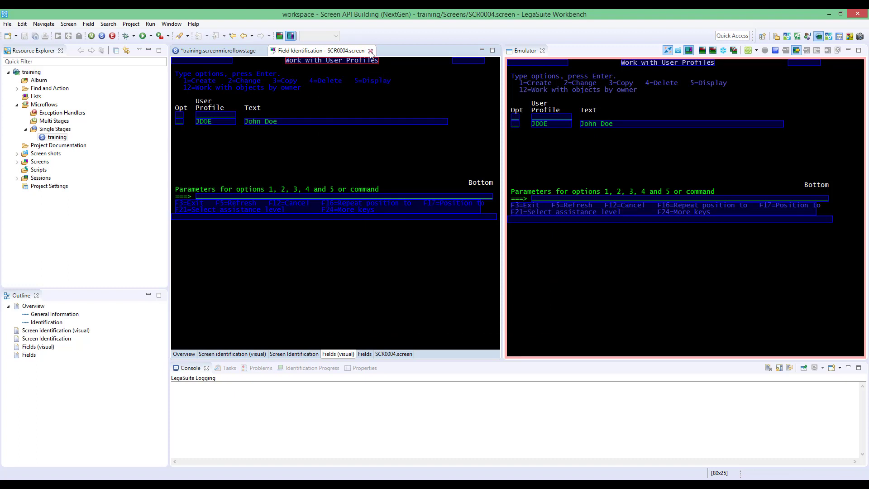
pyautogui.click(370, 50)
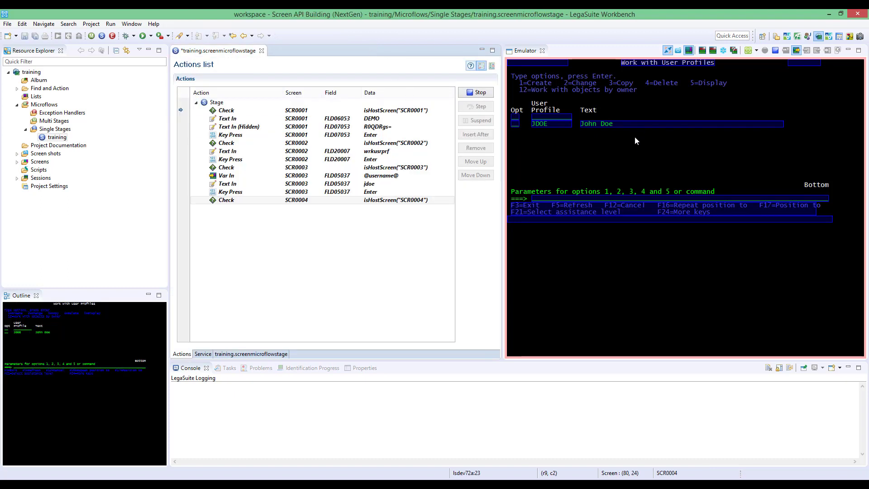
# Step: Map the FULLNAME field on the Work with User Profiles screen to an output variable named fullname
pyautogui.click(632, 148)
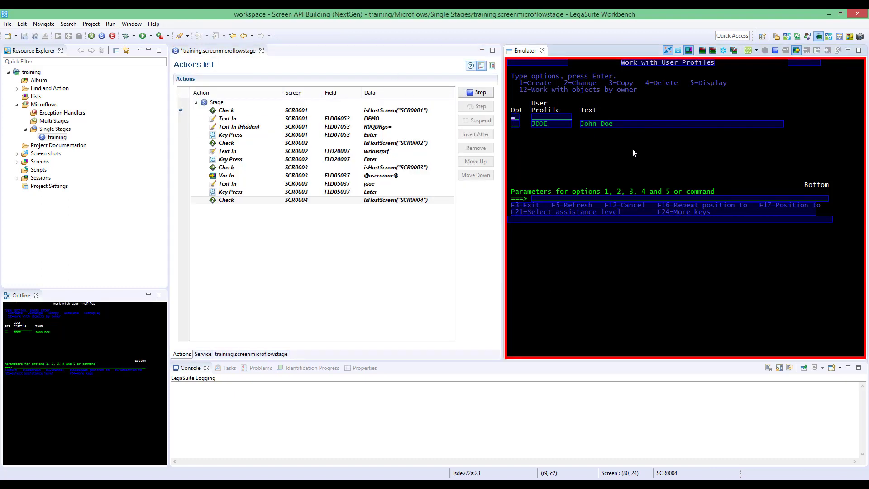
pyautogui.click(796, 50)
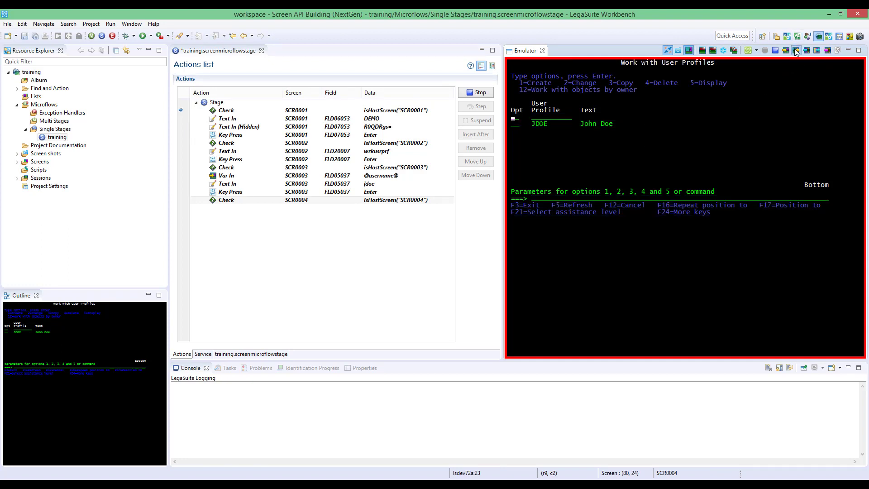
pyautogui.click(592, 125)
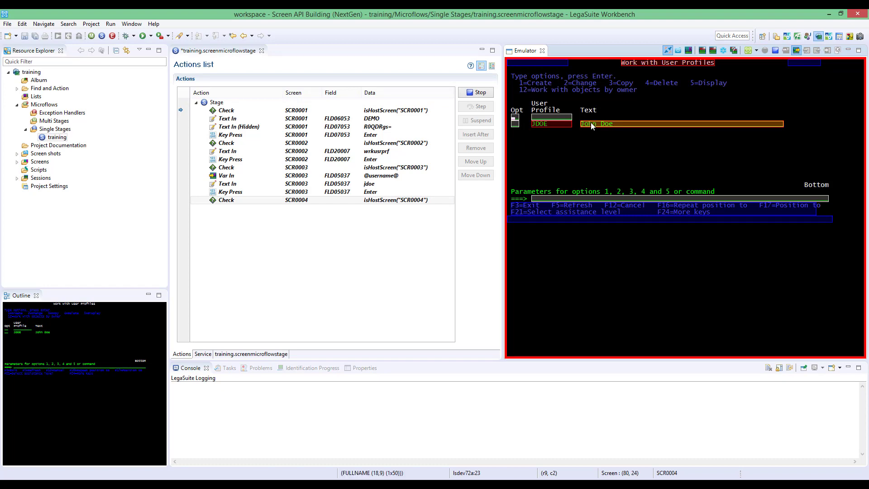
pyautogui.click(796, 50)
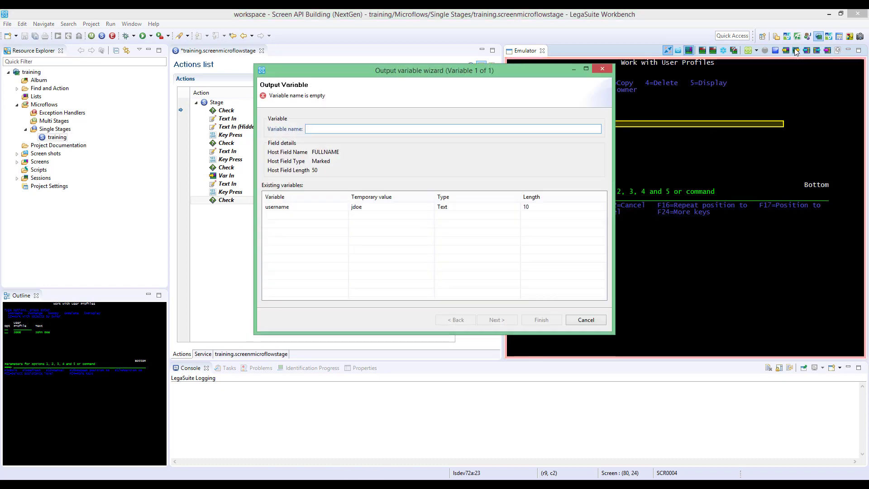
pyautogui.write('fullname')
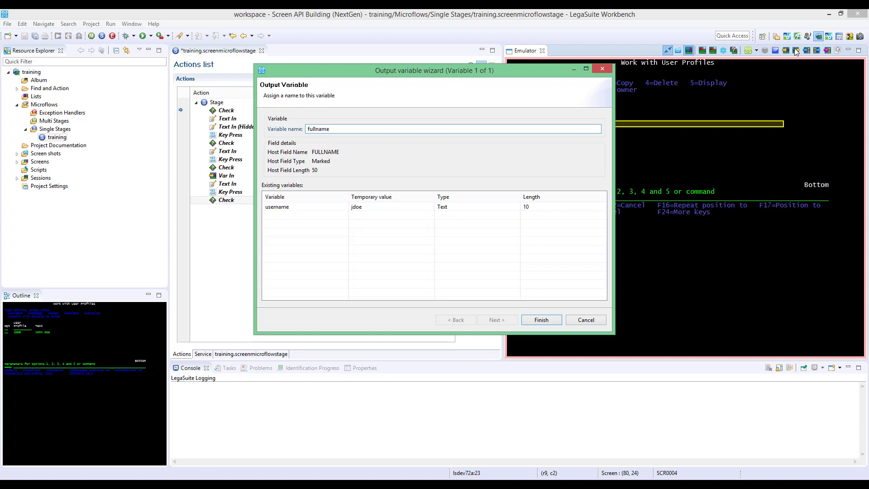
pyautogui.click(546, 319)
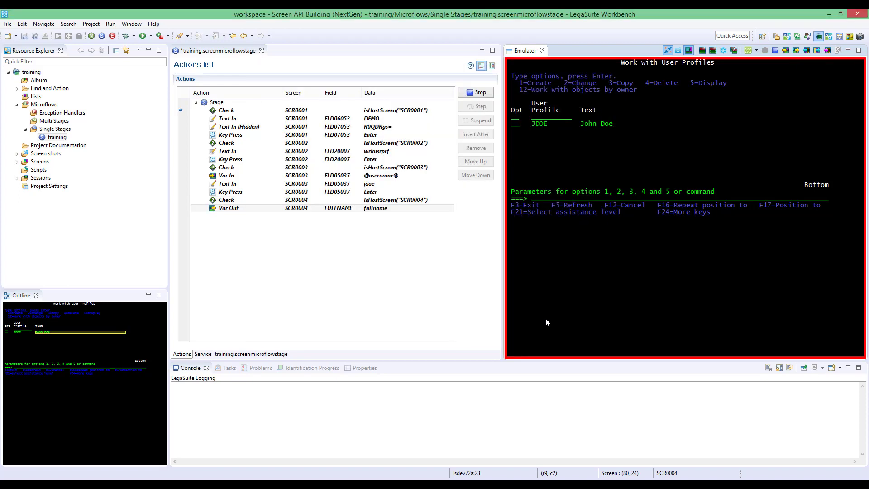
# Step: Return to the main menu, sign off the host with signoff and stop the recording
pyautogui.write('sign')
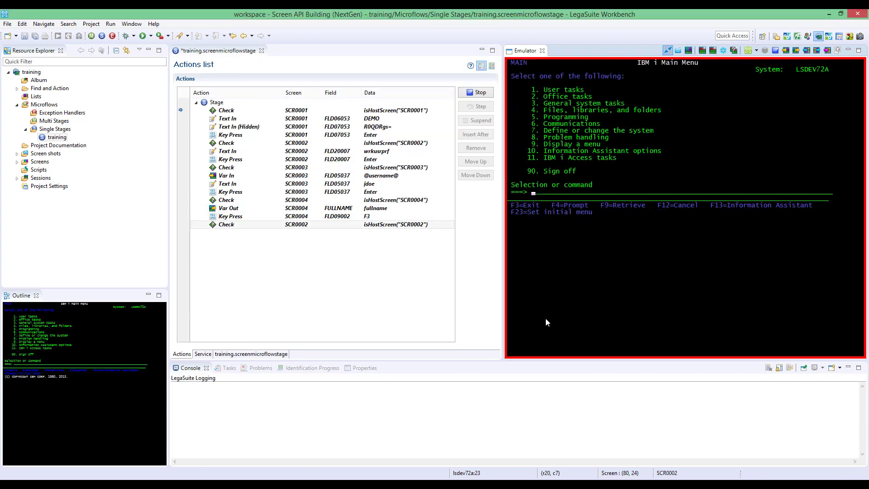
pyautogui.write('off')
pyautogui.press('Return')
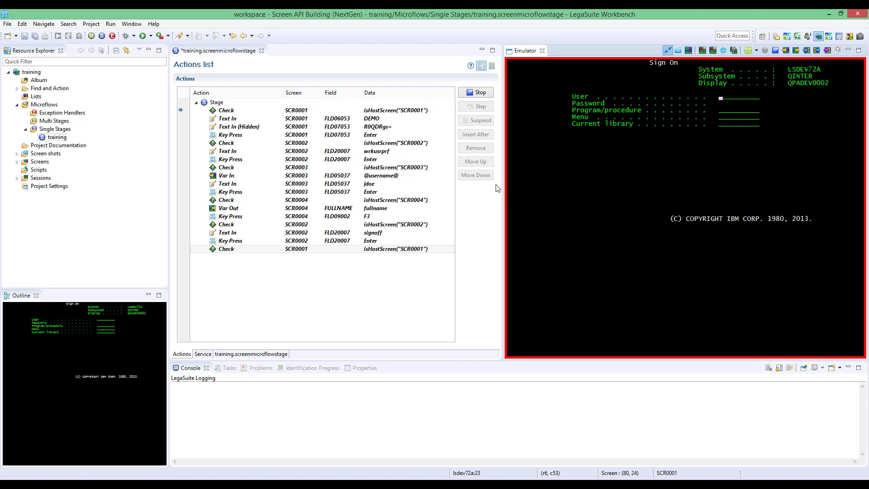
pyautogui.click(479, 94)
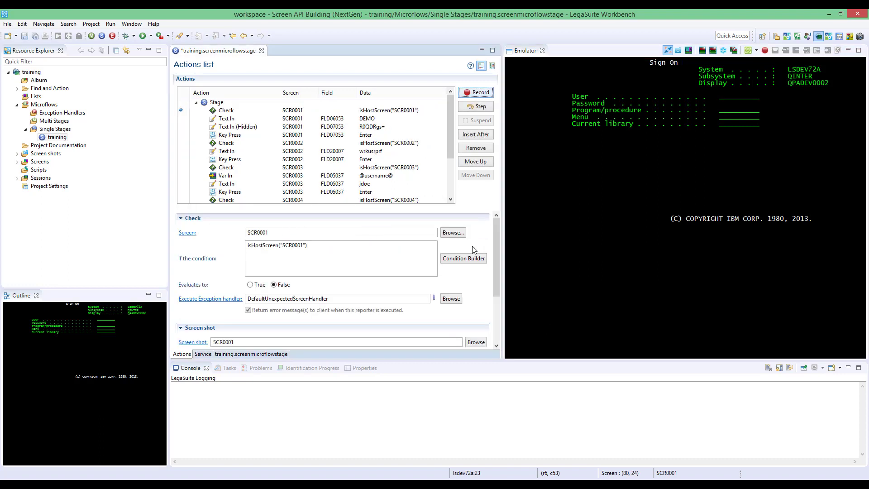
# Step: Play back the recorded microflow with Run to line on its Stage entry
pyautogui.click(248, 105)
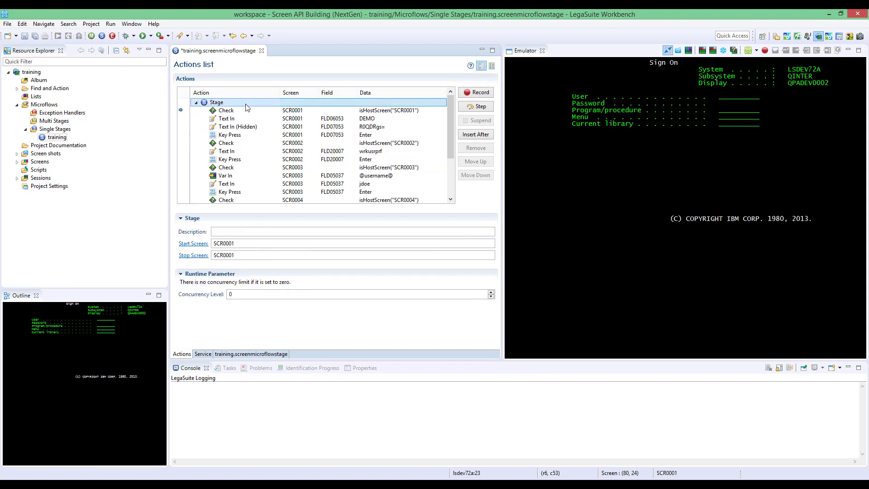
pyautogui.rightClick(243, 104)
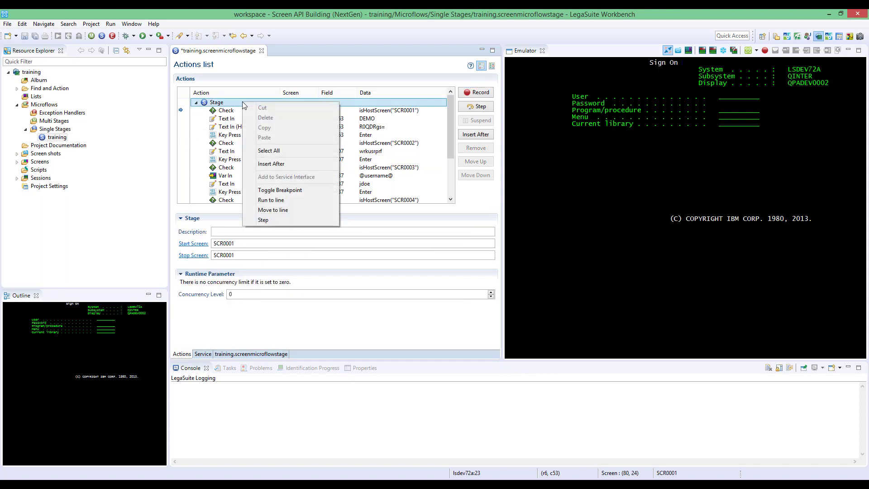
pyautogui.click(302, 200)
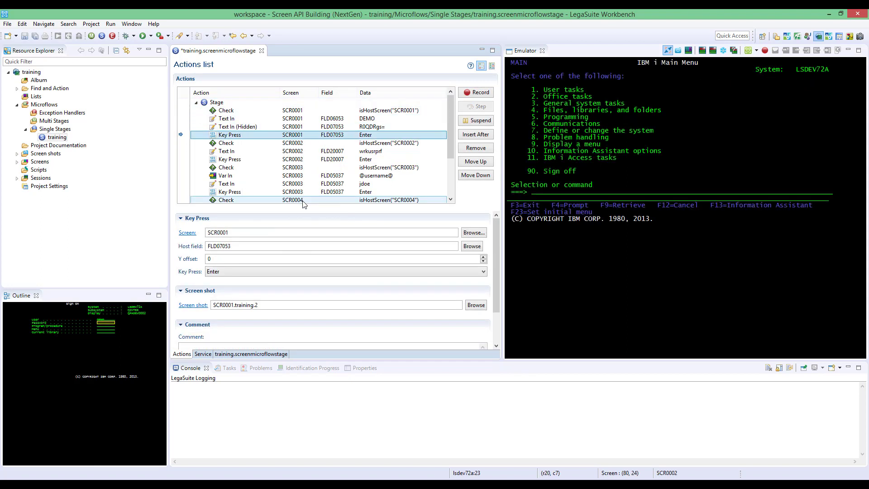